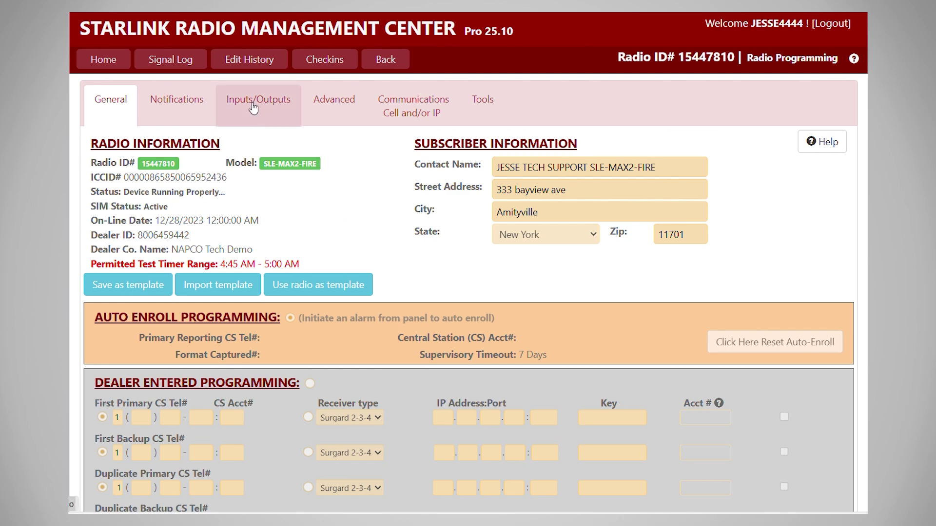
Step: Upload the radio's Inputs/Outputs programming, listing IN 2–IN 5 as Supervision/Fire Alarm inputs
left_click(253, 108)
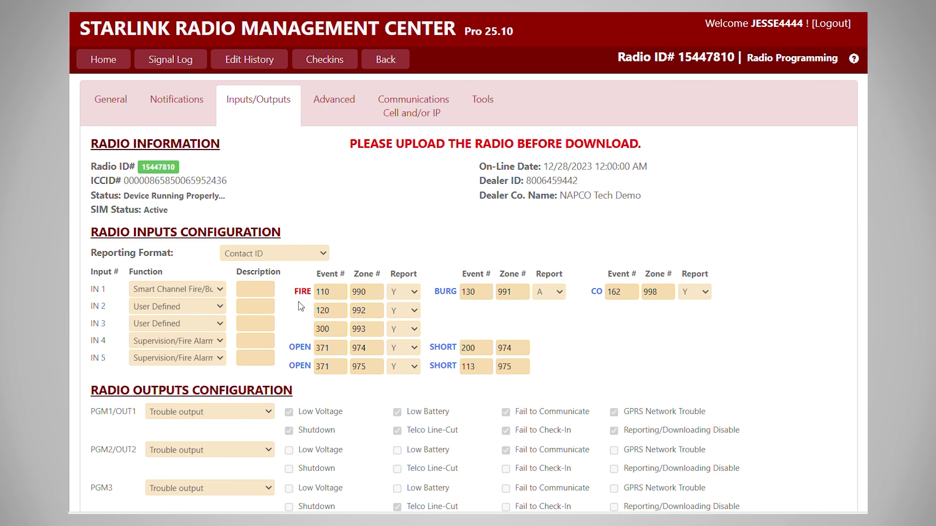
scroll(304, 306, "down", 4)
left_click(582, 494)
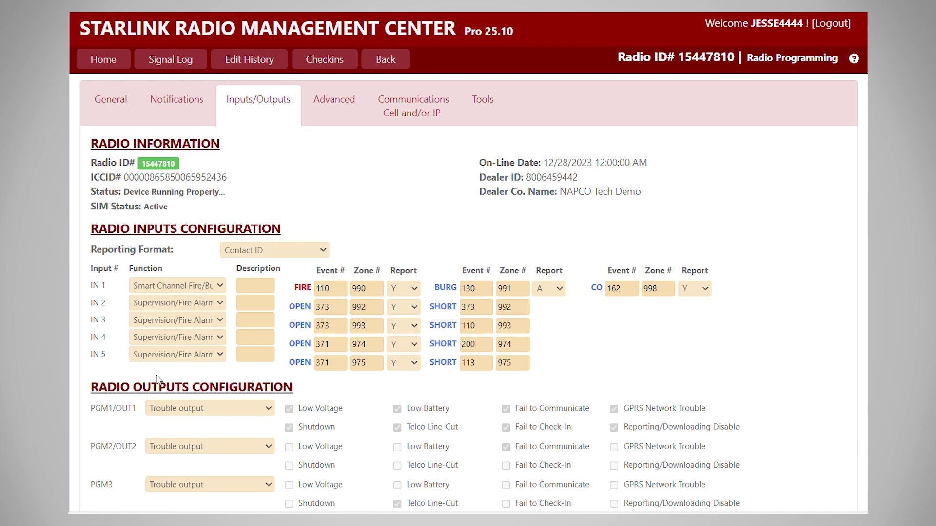
scroll(209, 467, "down", 4)
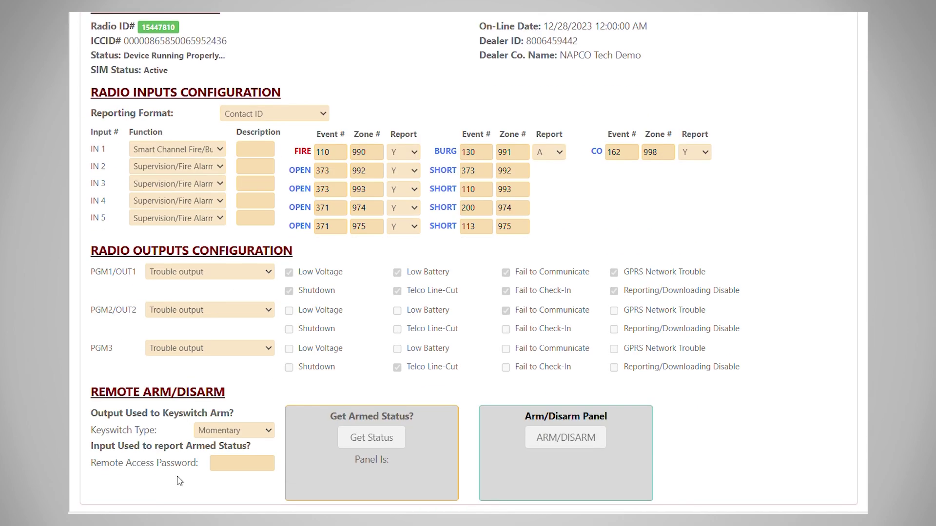
Step: Unlock the input settings and set IN 2's function to Supervision/Fire Alarm
left_click(114, 495)
scroll(146, 439, "up", 3)
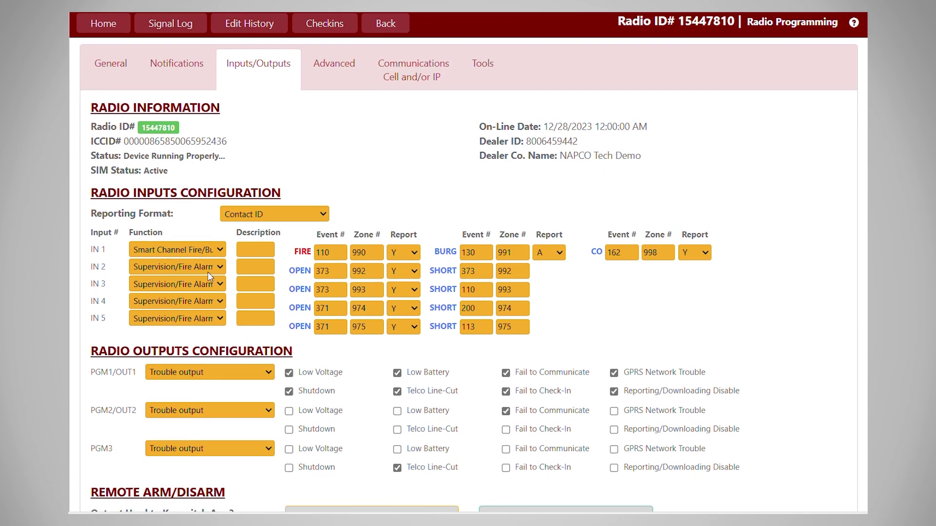
left_click(220, 268)
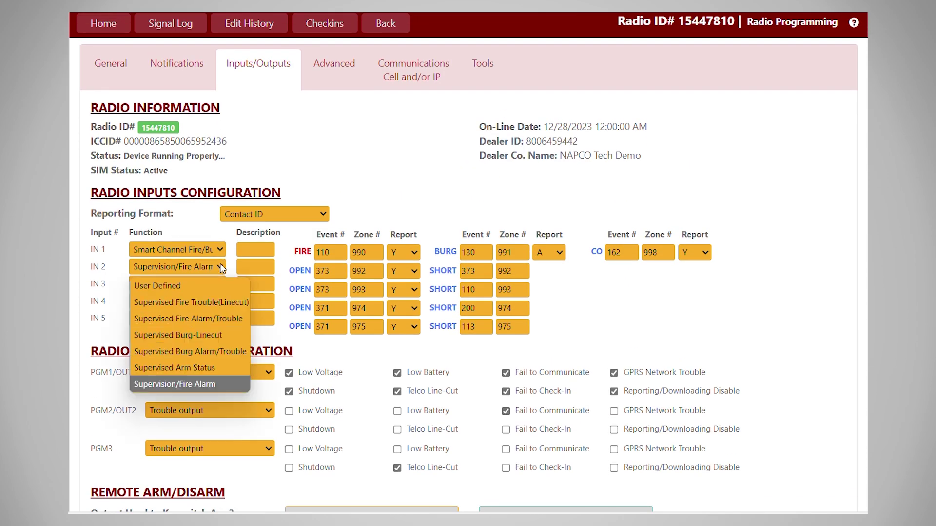
left_click(168, 385)
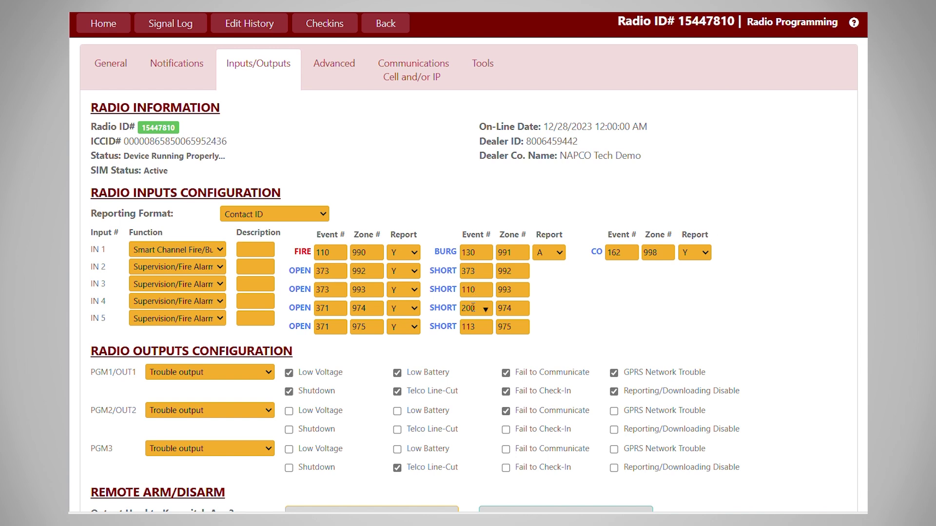
Step: Change IN 5's SHORT event from 113 to 162, then cancel the input edits
double_click(473, 327)
key("BackSpace")
type("162")
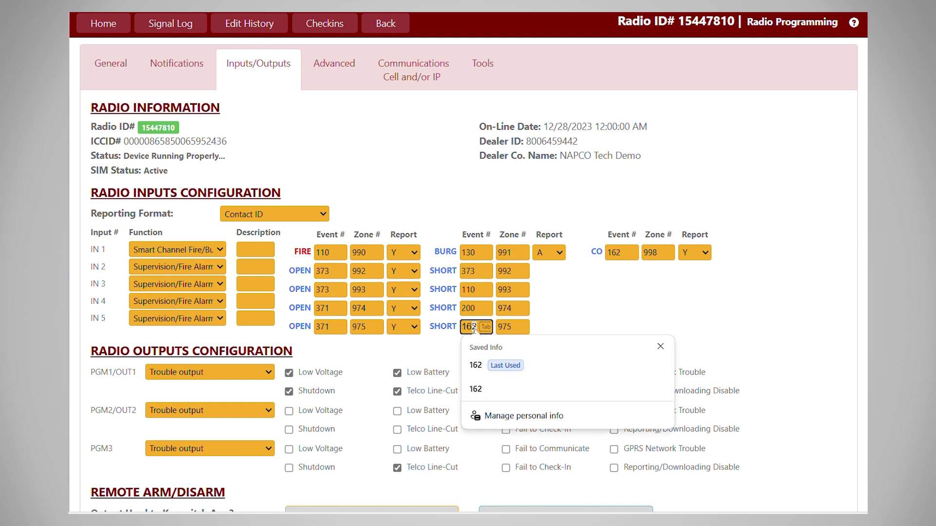
key("Escape")
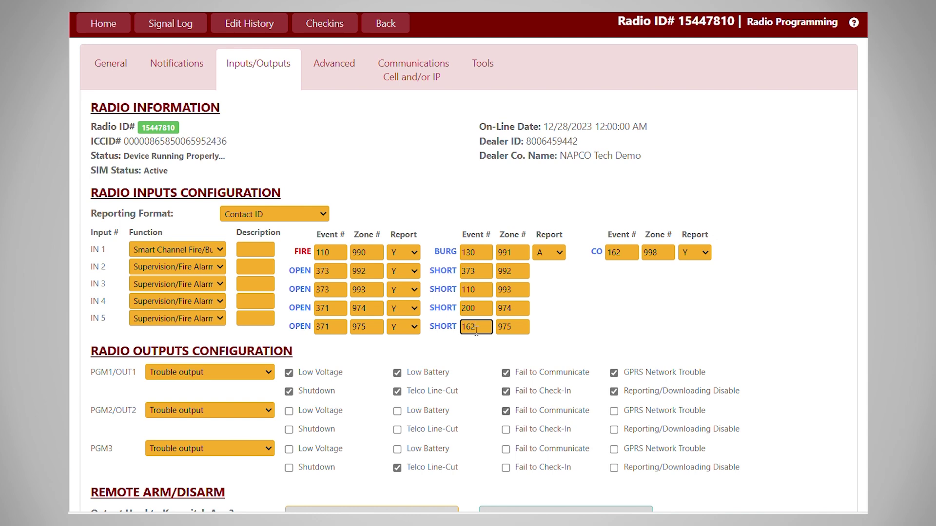
scroll(476, 329, "down", 3)
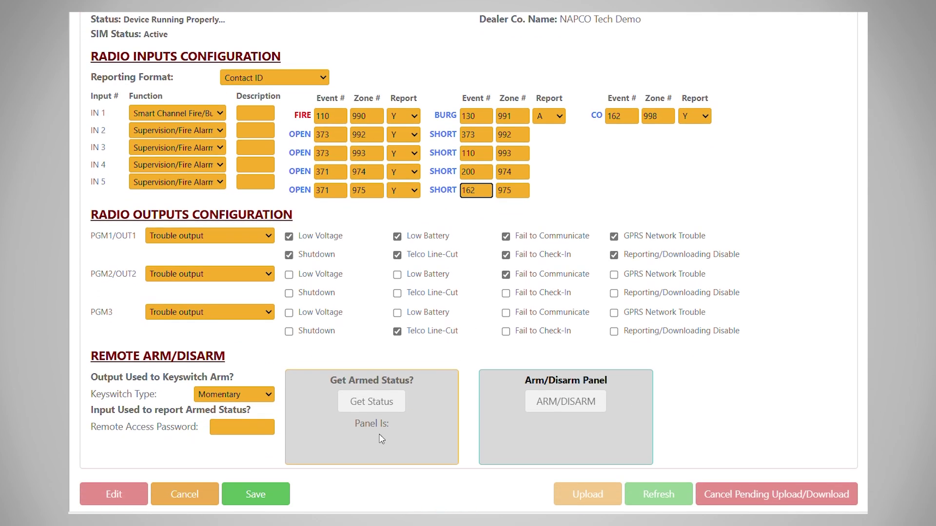
left_click(168, 502)
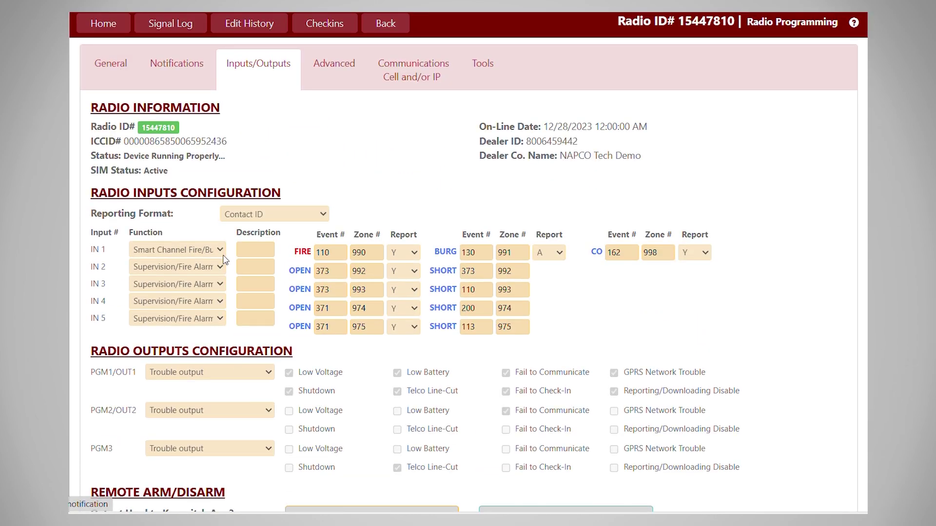
Step: On the General settings, choose dealer-entered central station programming
left_click(108, 72)
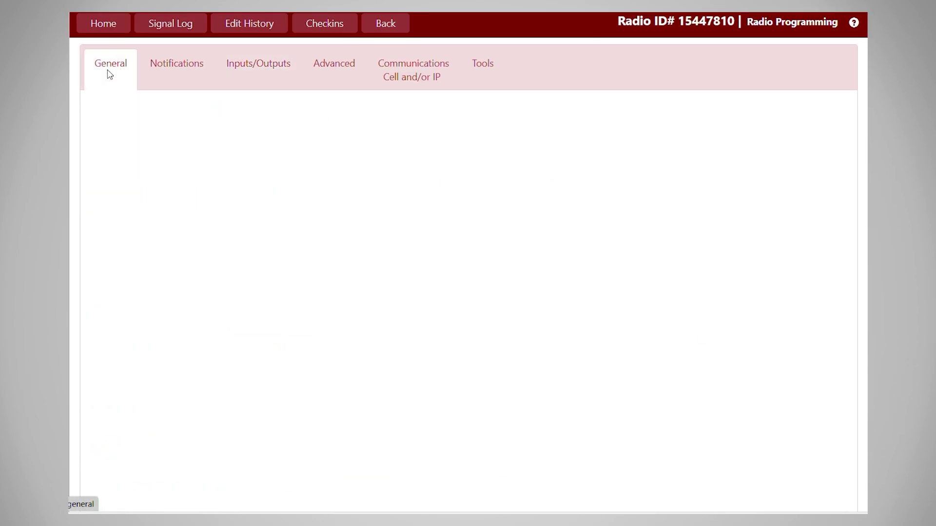
scroll(230, 220, "down", 2)
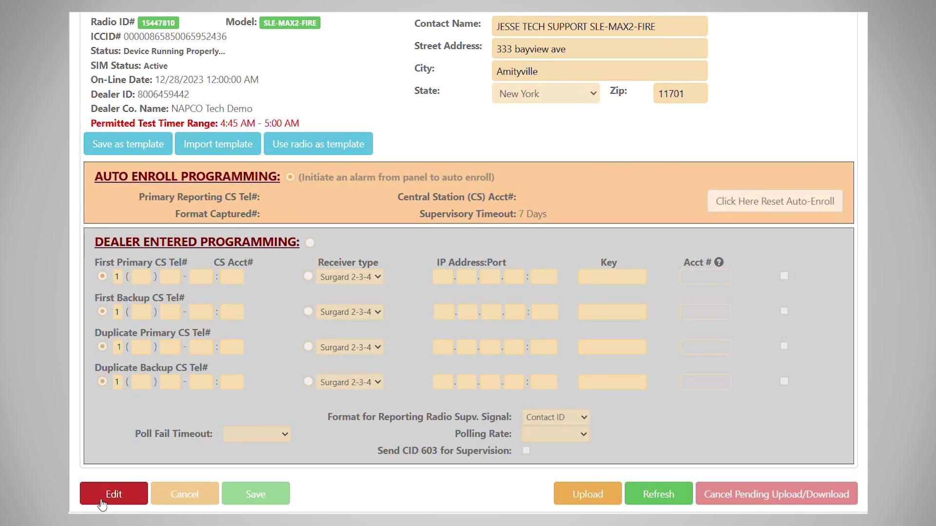
left_click(310, 242)
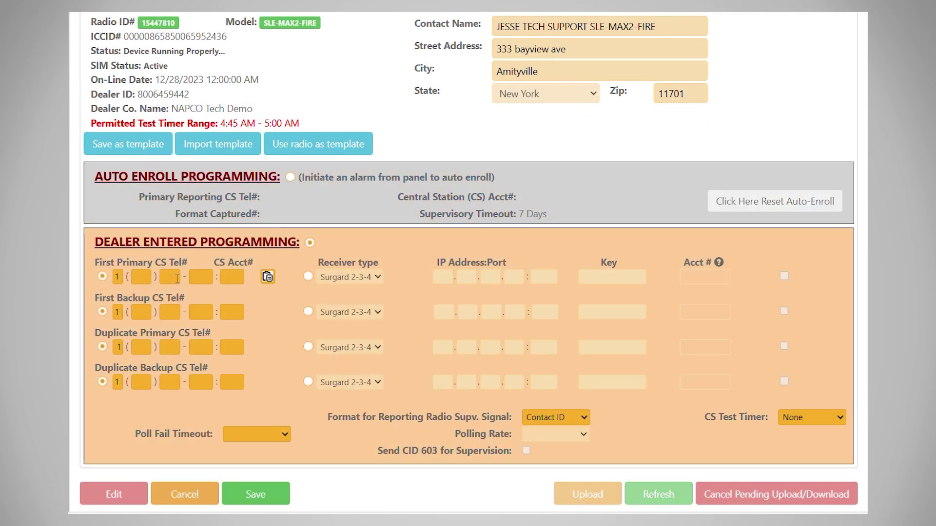
Step: Enter the first primary CS phone and account numbers; set Poll Fail Timeout to 60 Minutes
left_click(141, 277)
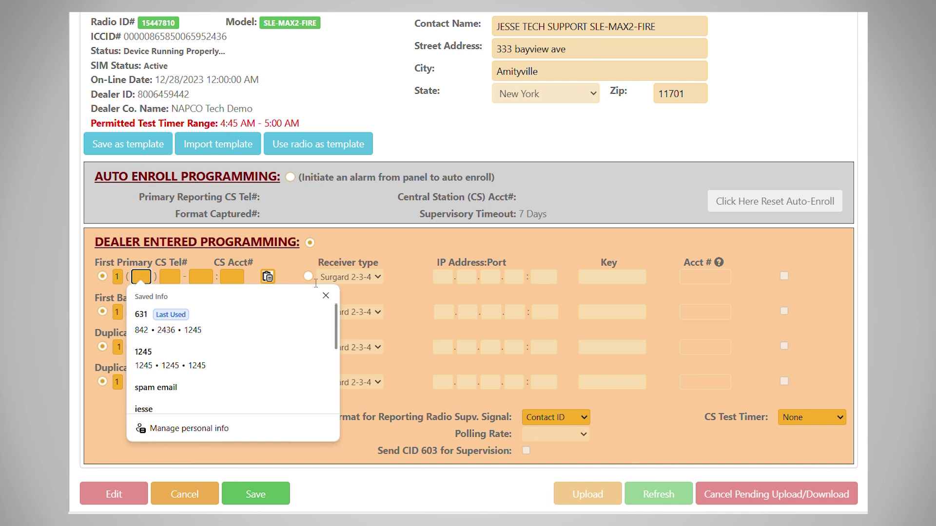
left_click(326, 296)
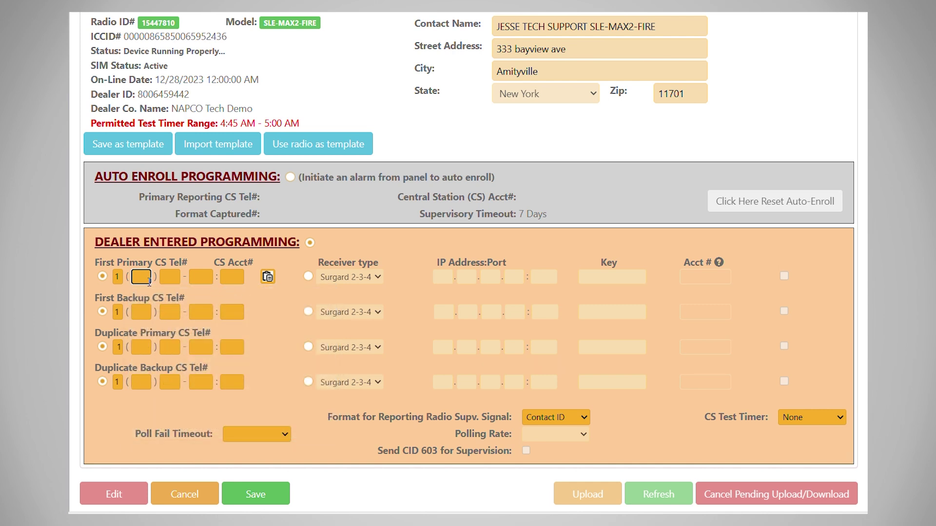
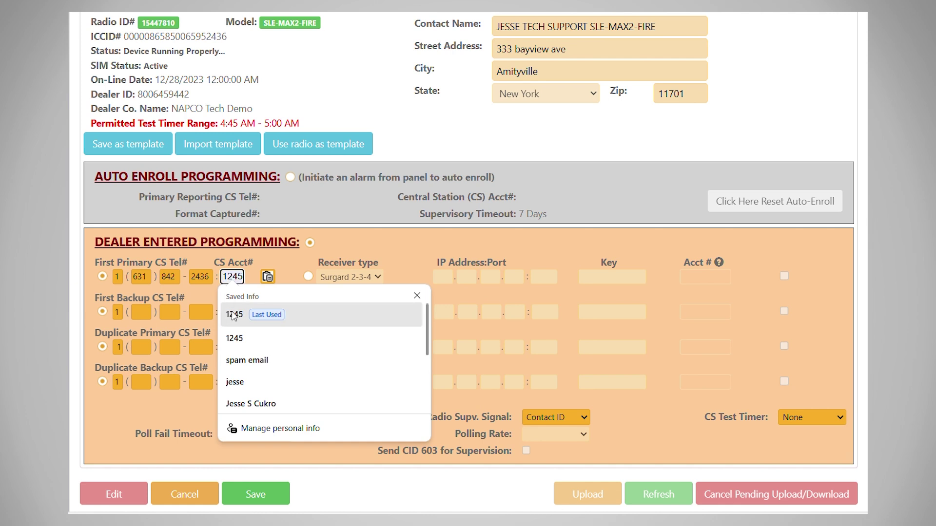
left_click(235, 316)
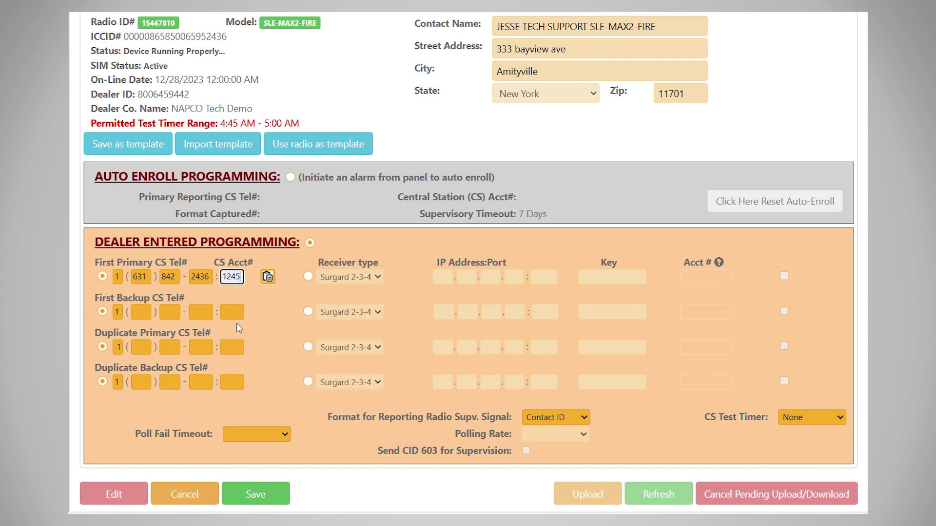
left_click(262, 431)
left_click(235, 366)
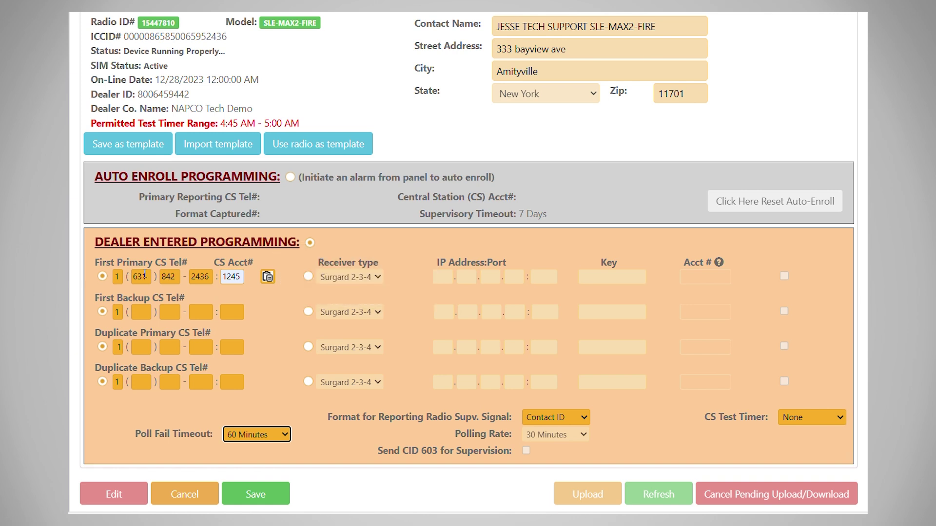
Step: Switch first primary reporting to IP receiver 148.77.34.35, port 3061
left_click(308, 277)
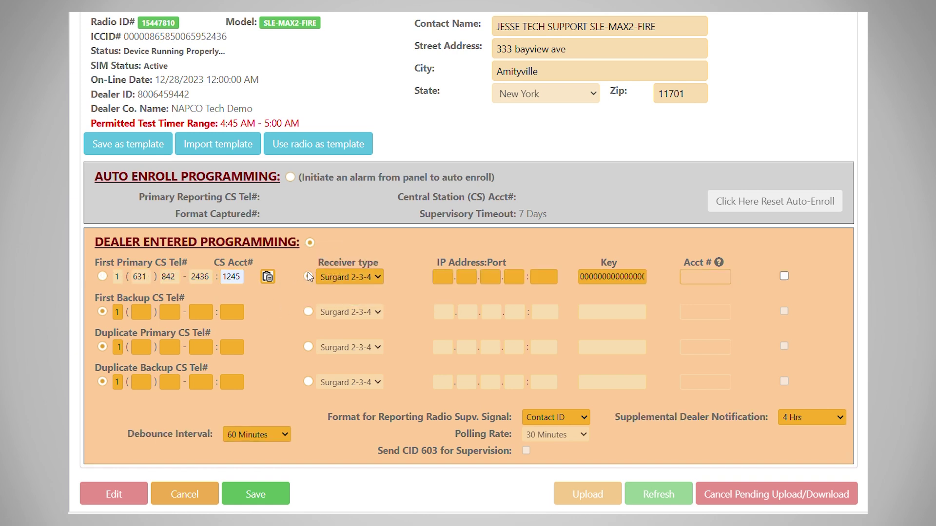
left_click(434, 275)
type("148.77")
left_click(494, 276)
type("34")
key("Tab")
type("35")
key("Tab")
type("3061")
Step: Enter the subscriber's account number and copy the CS account details to Advanced
key("Tab")
key("Tab")
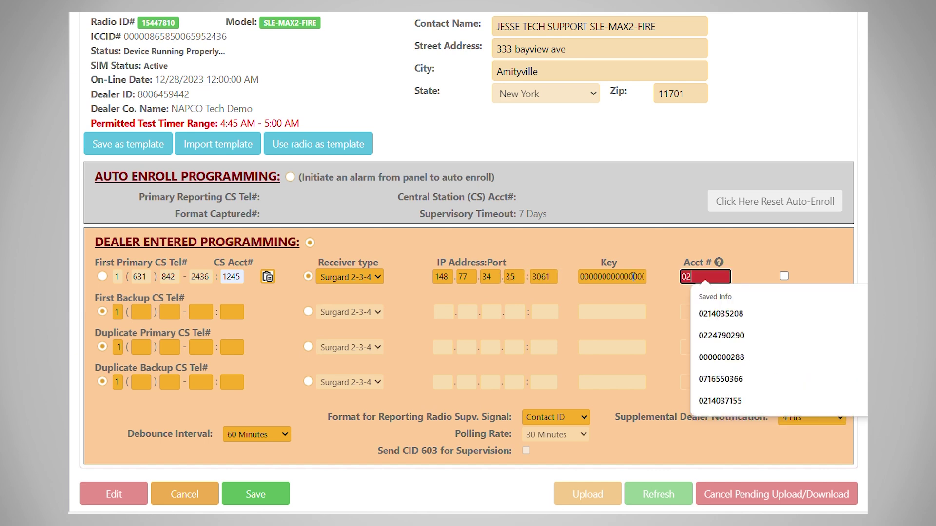
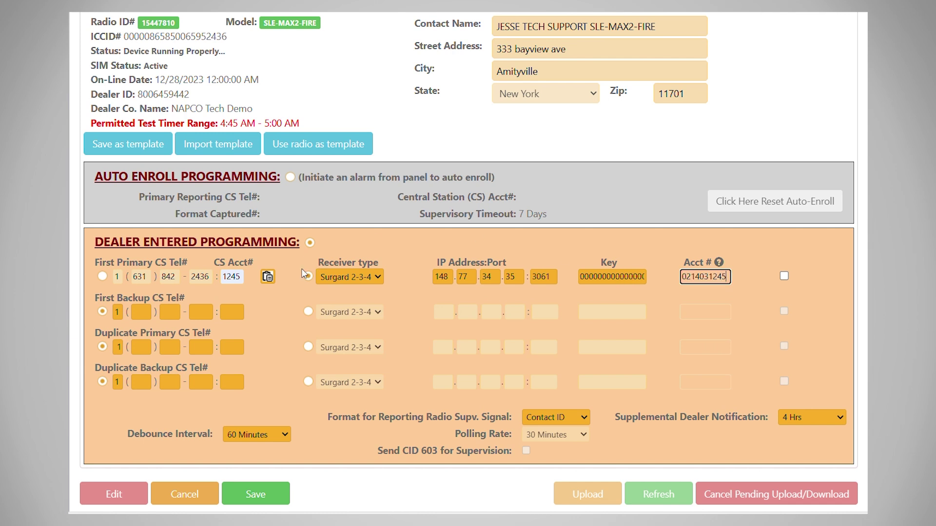
left_click(268, 284)
left_click(268, 279)
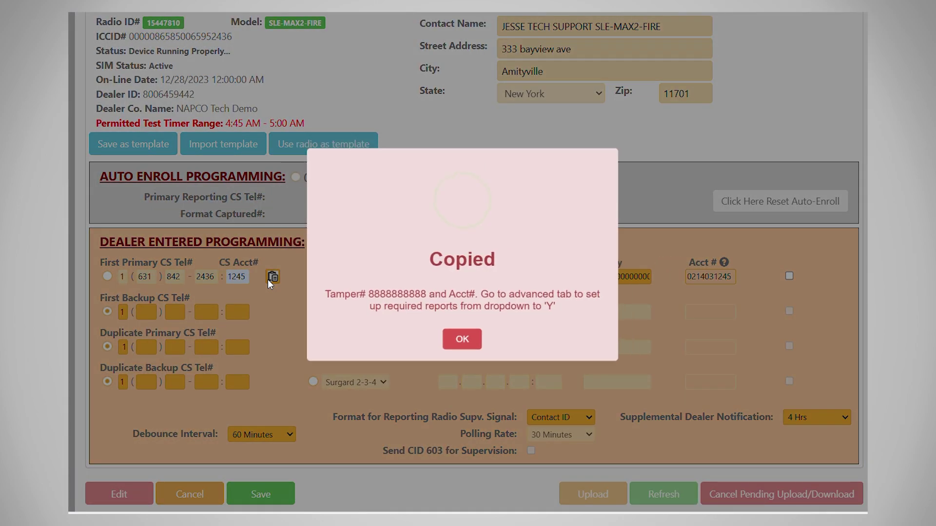
Step: Dismiss the Copied notice, then save the dealer programming and accept the confirmation
left_click(477, 348)
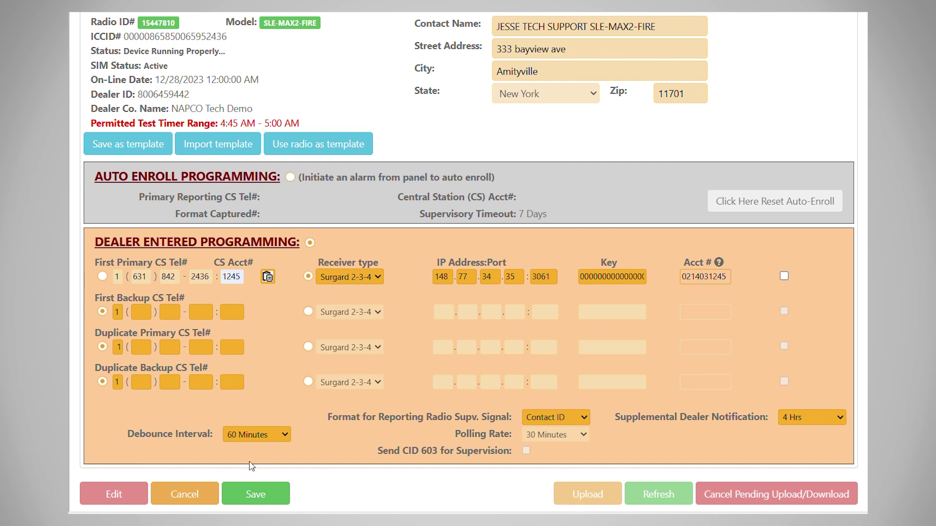
left_click(248, 494)
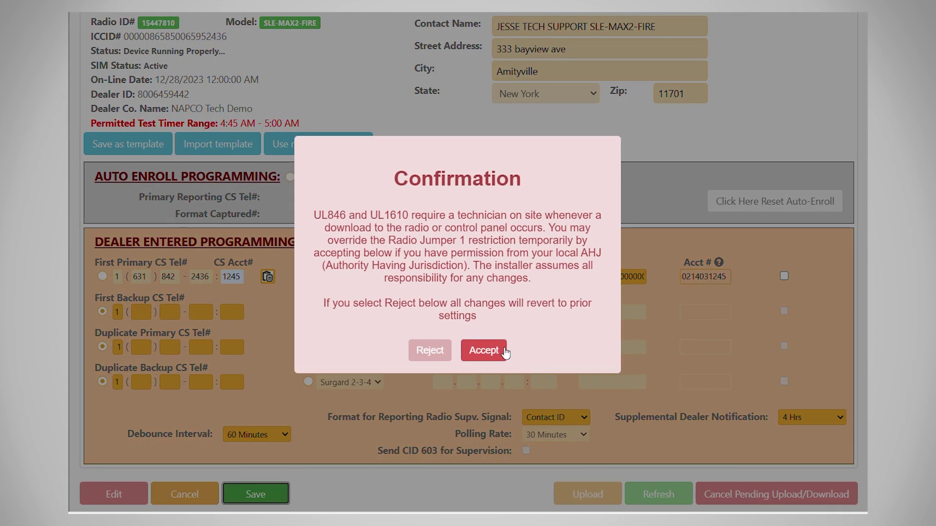
left_click(484, 350)
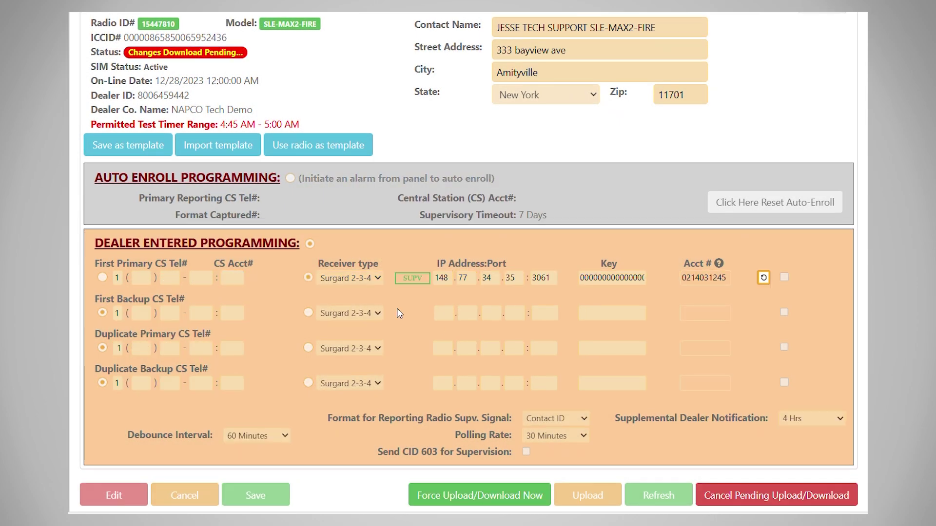
scroll(396, 317, "up", 5)
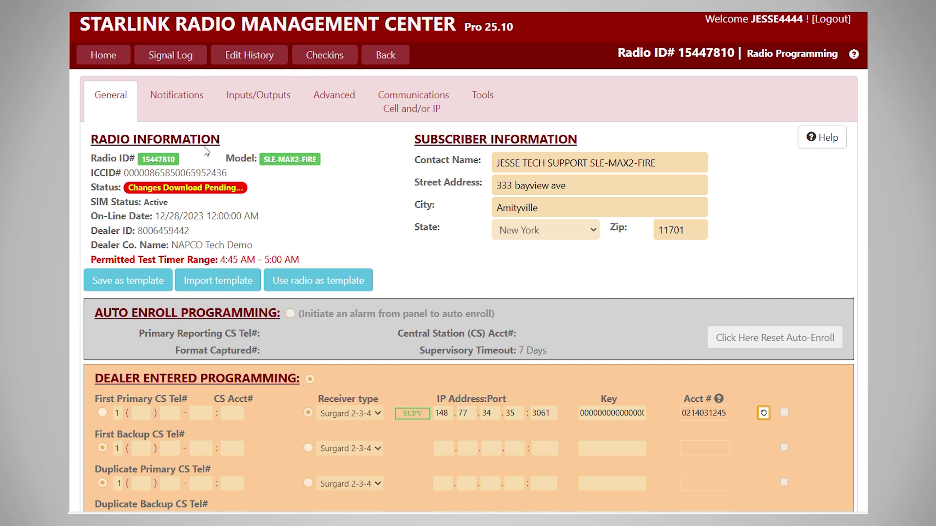
left_click(178, 57)
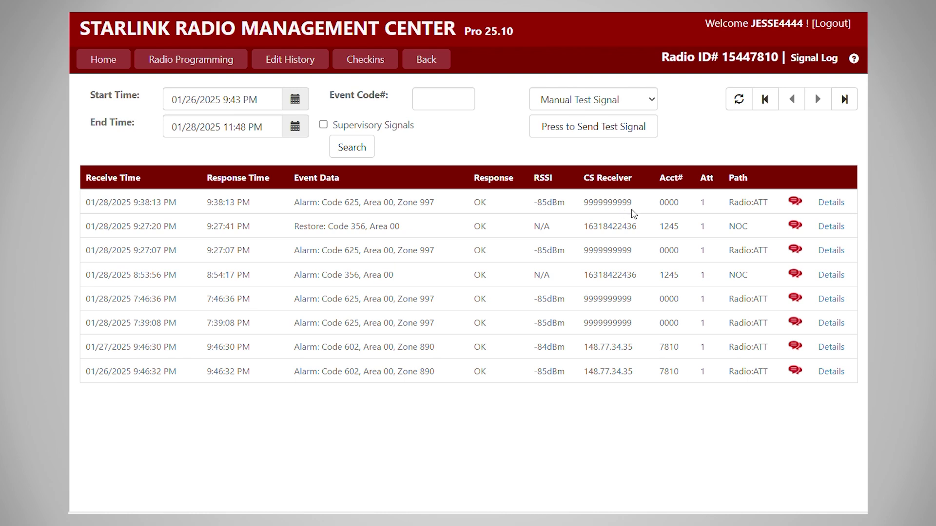
left_click(185, 64)
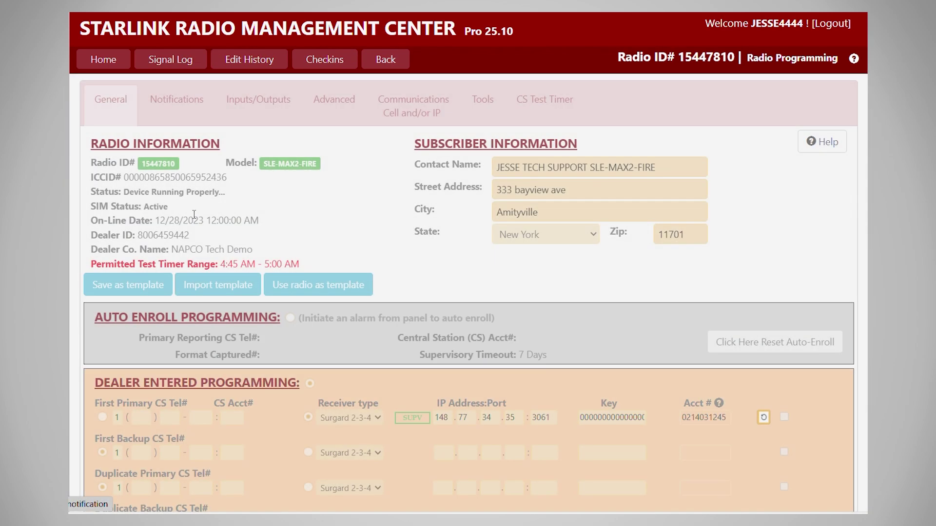
Step: On the CS Test Timer tab, enable Manage Radio Test Timer with a 24 Hours interval
left_click(535, 102)
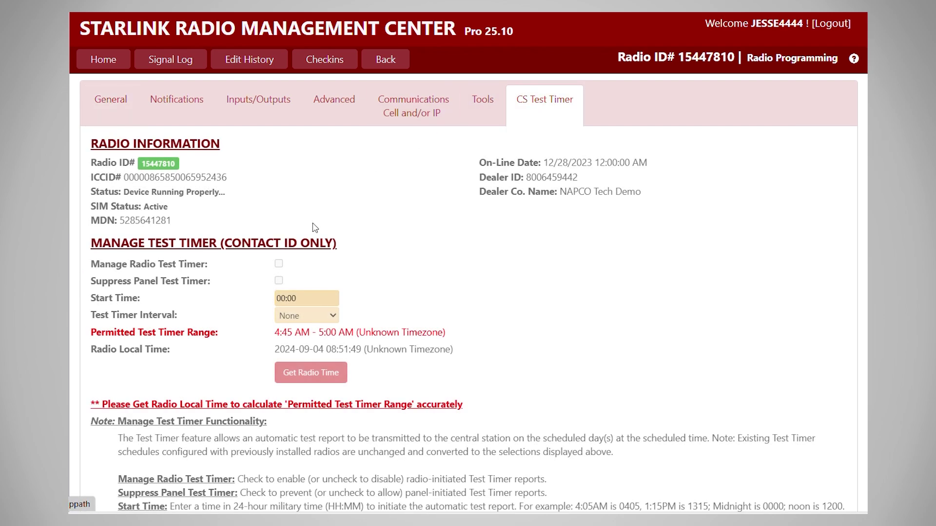
scroll(229, 393, "down", 4)
left_click(114, 488)
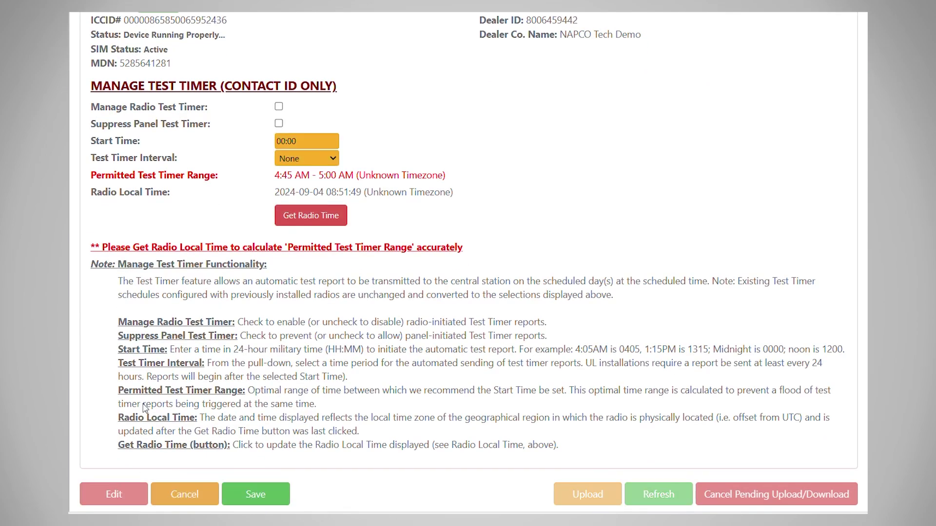
left_click(279, 107)
left_click(299, 159)
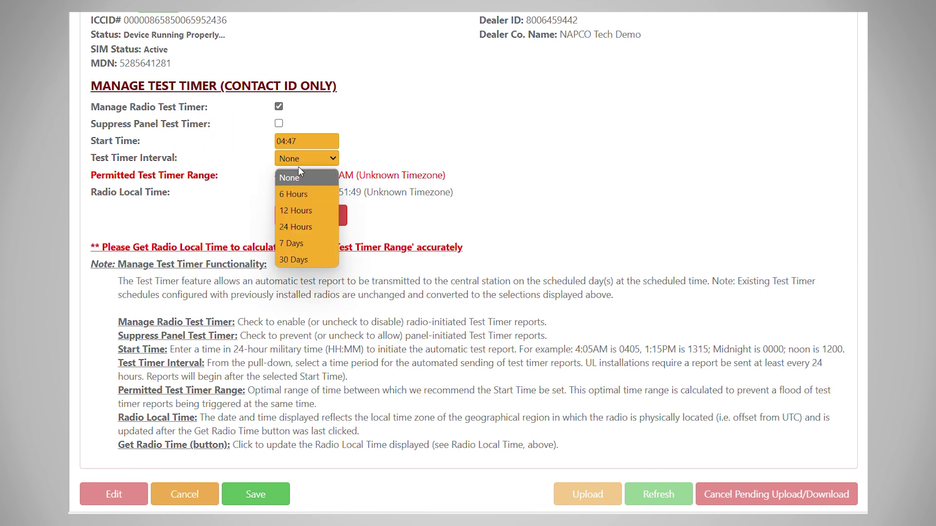
left_click(290, 227)
mouse_move(313, 176)
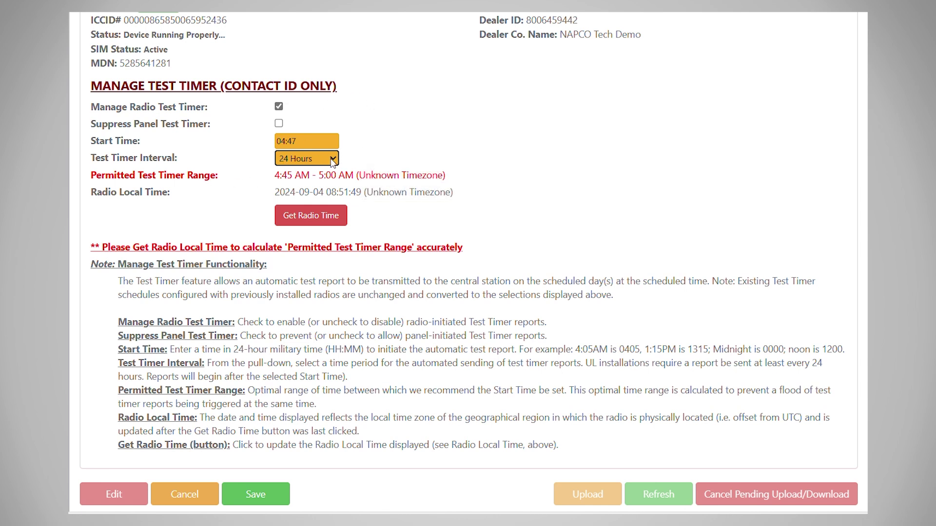
Step: Save the test timer, accept the confirmation, and return to the General page
left_click(242, 498)
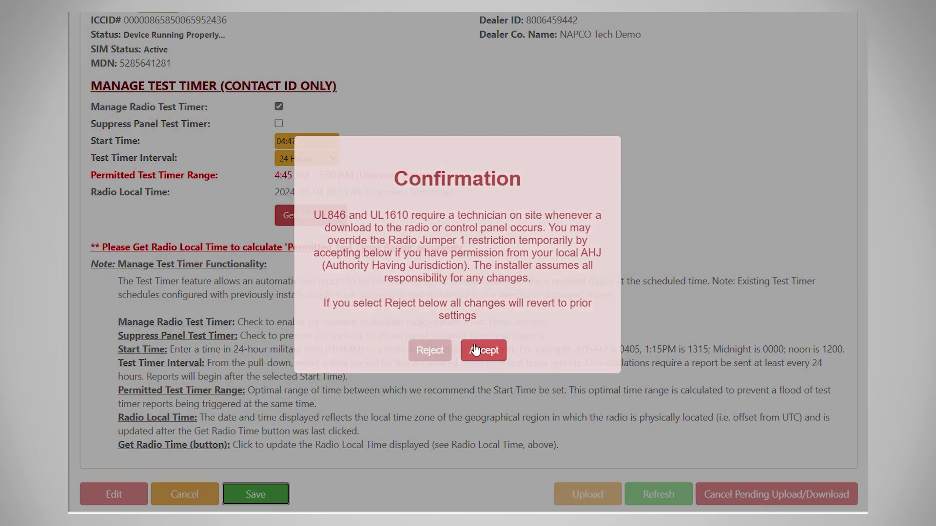
left_click(487, 353)
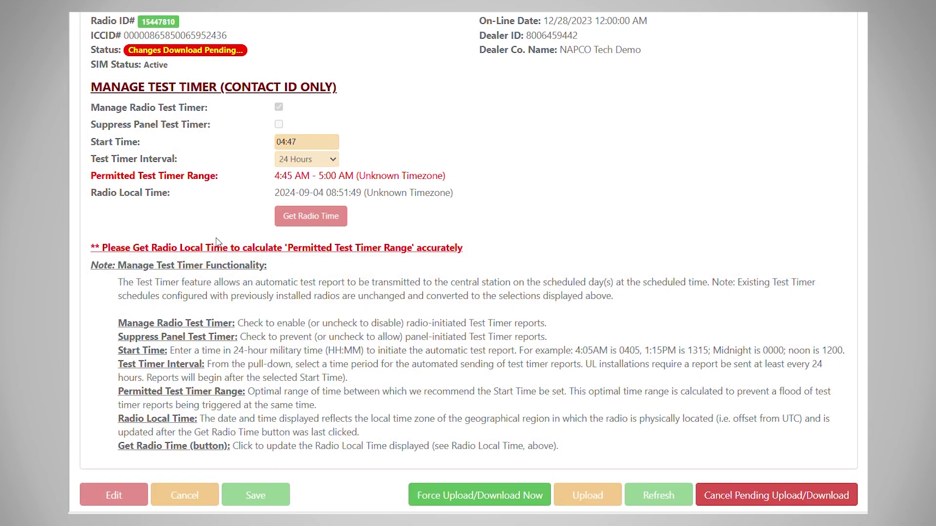
scroll(218, 242, "up", 3)
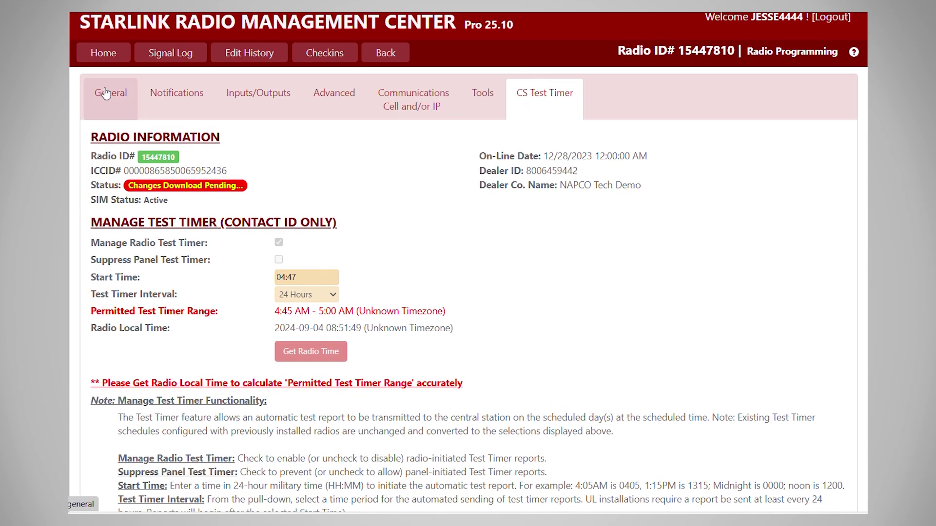
left_click(105, 93)
scroll(269, 229, "down", 2)
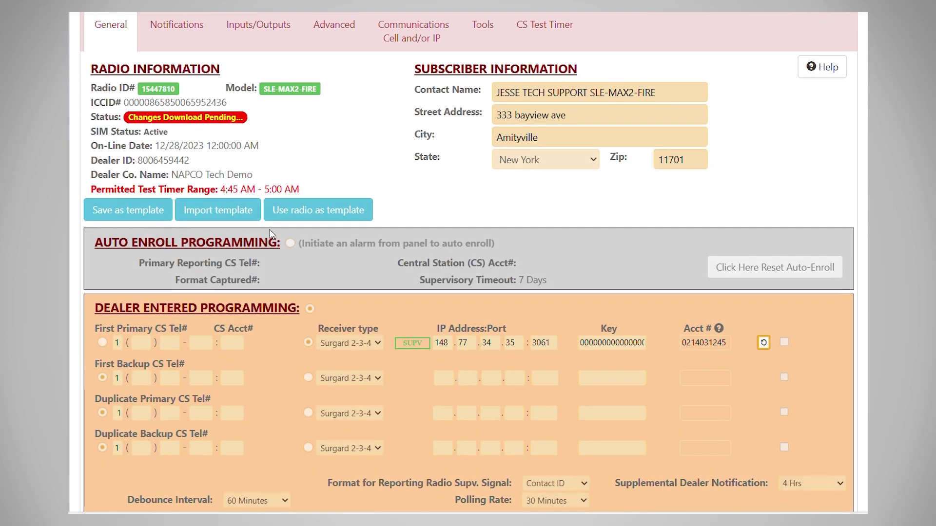